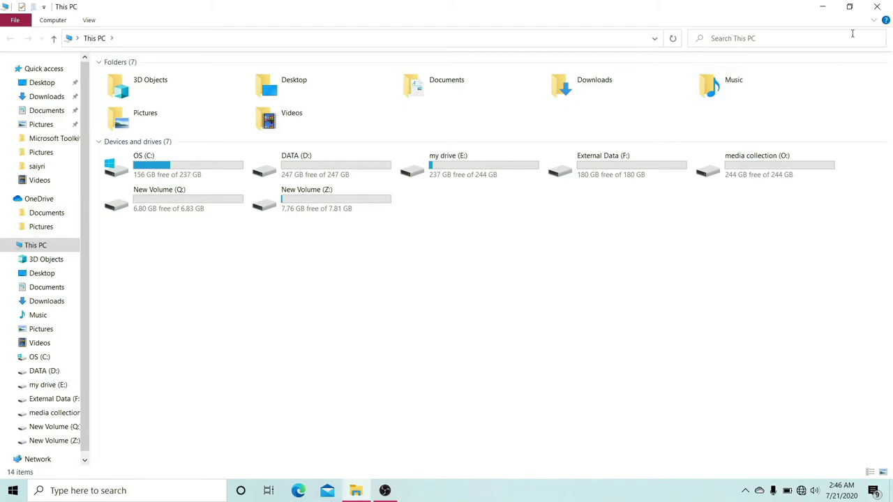
- Close the This PC window and open Disk Management in a maximized Computer Management window
{"action": "left_click", "coordinate": [878, 7]}
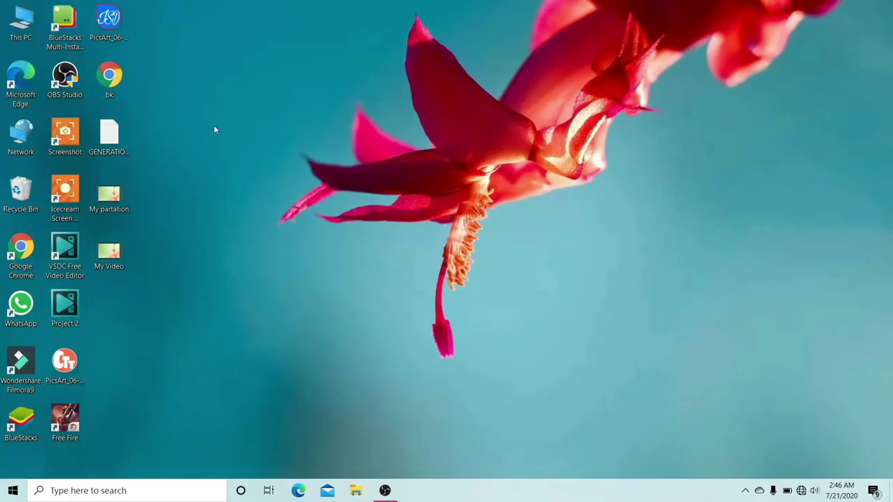
{"action": "right_click", "coordinate": [15, 32]}
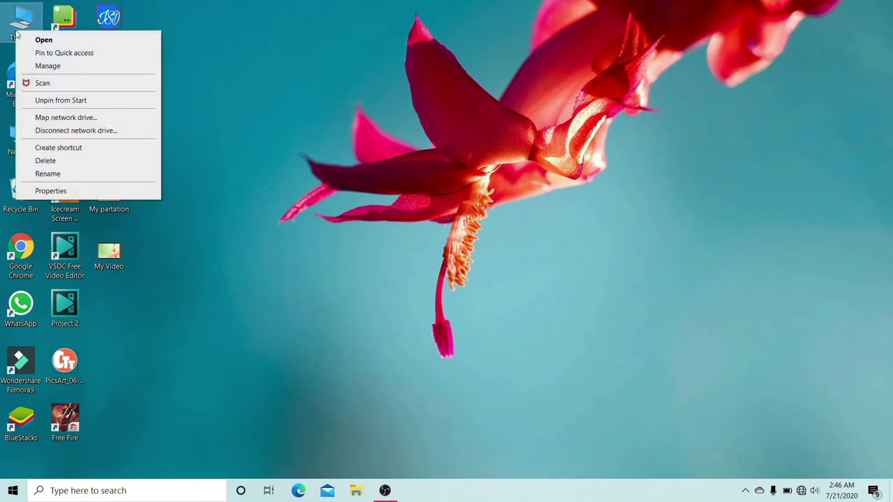
{"action": "left_click", "coordinate": [49, 67]}
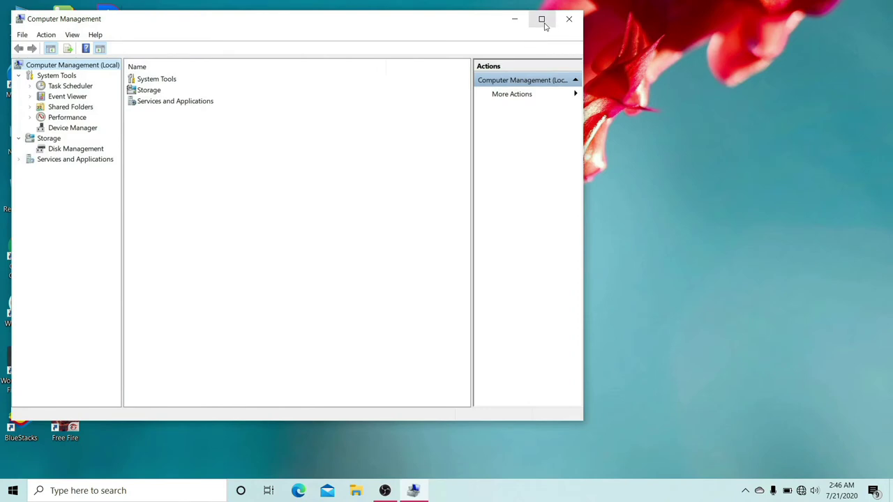
{"action": "left_click", "coordinate": [542, 20]}
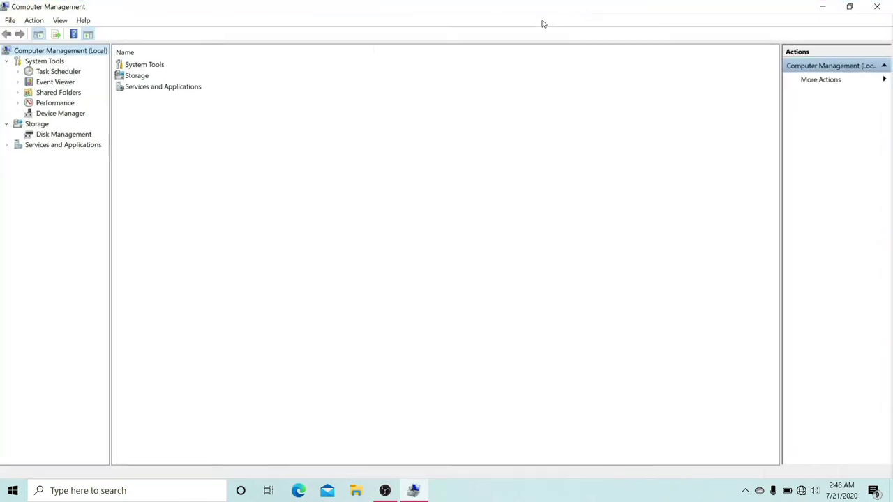
{"action": "left_click", "coordinate": [56, 135]}
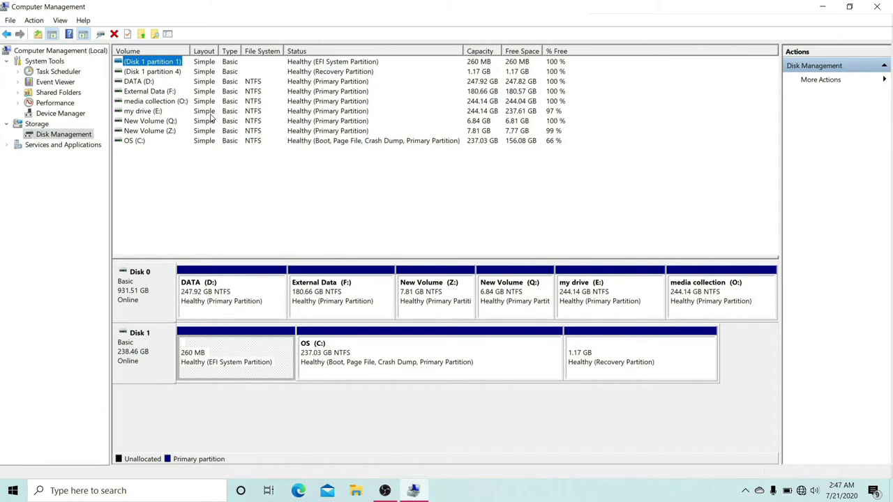
- Shrink the New Volume (Z:) partition by 3000 MB
{"action": "left_click", "coordinate": [155, 133]}
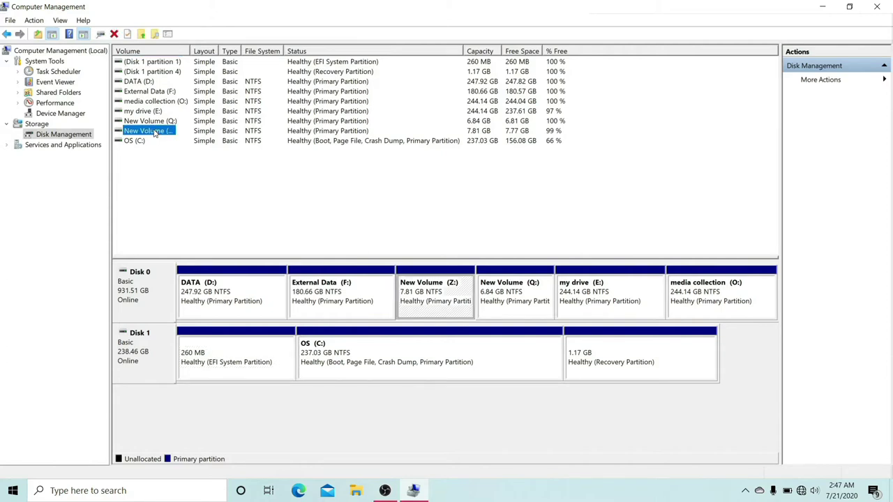
{"action": "right_click", "coordinate": [155, 133]}
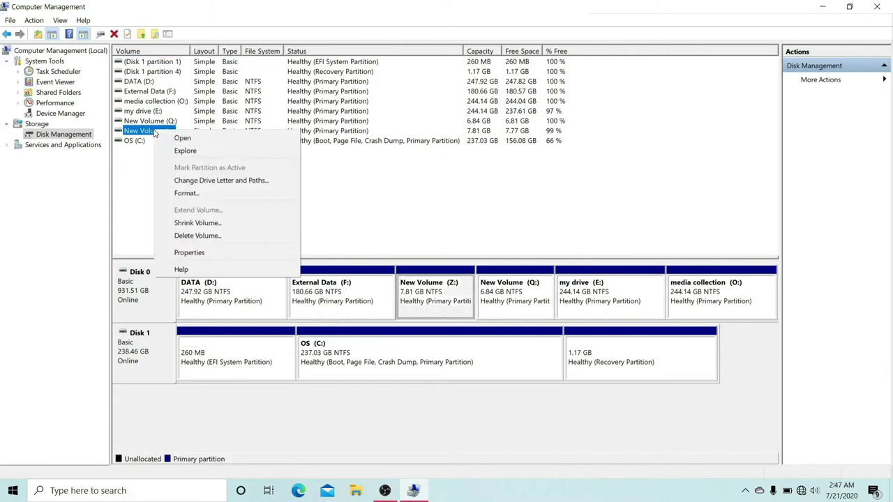
{"action": "left_click", "coordinate": [193, 223]}
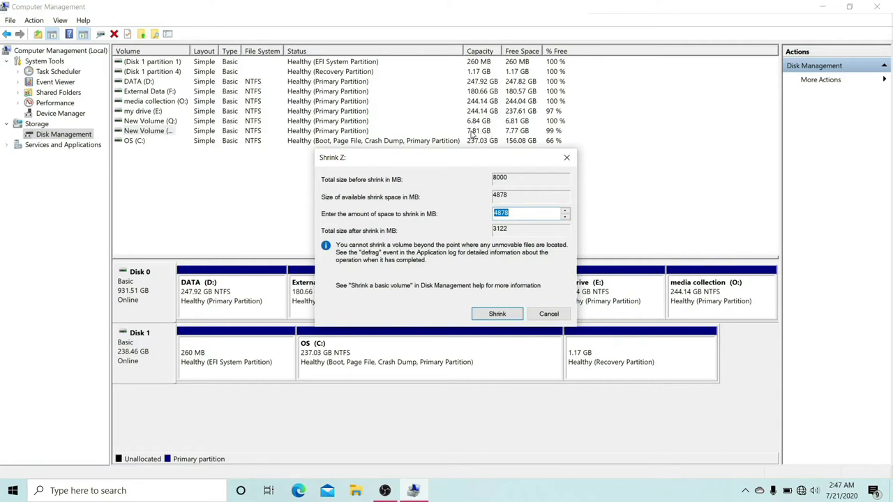
{"action": "left_click", "coordinate": [512, 213]}
{"action": "key", "text": "BackSpace"}
{"action": "key", "text": "BackSpace"}
{"action": "key", "text": "BackSpace"}
{"action": "key", "text": "BackSpace"}
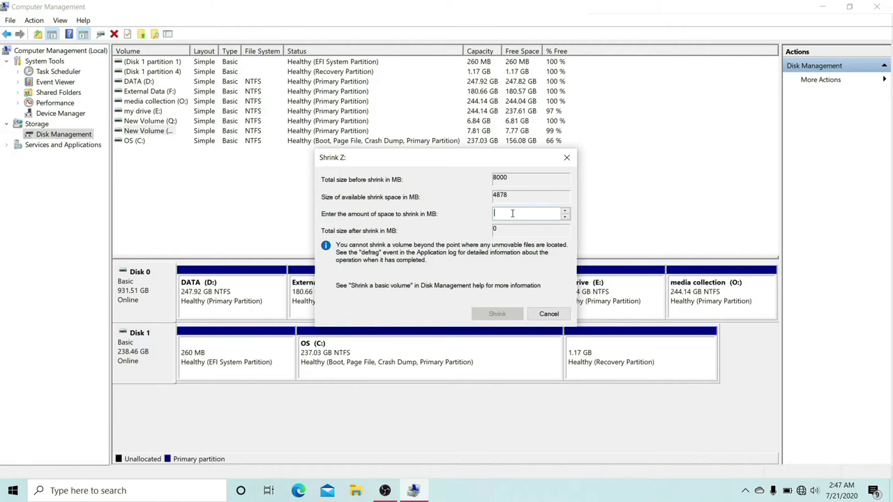
{"action": "type", "text": "300"}
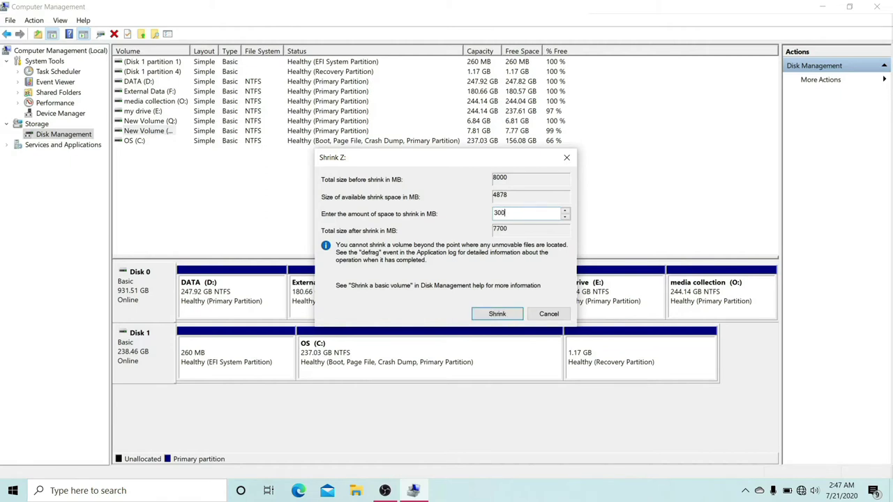
{"action": "type", "text": "0"}
{"action": "left_click", "coordinate": [493, 318]}
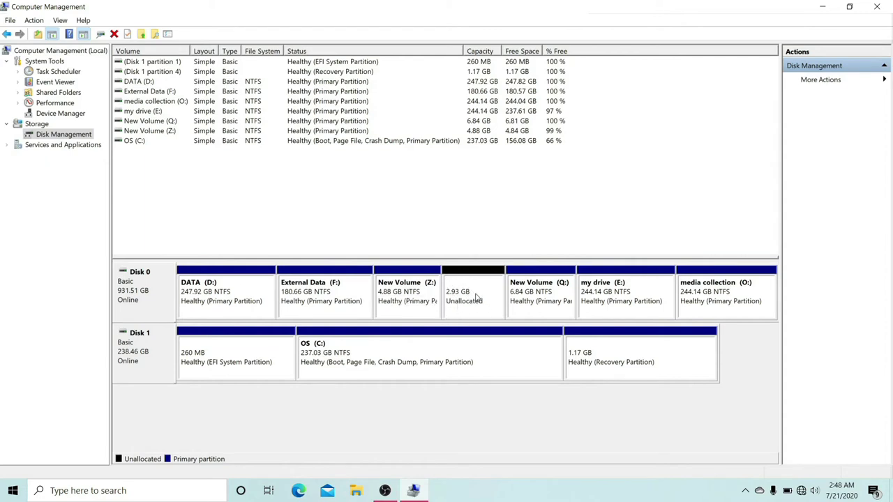
- Set up a new simple volume of 2999 MB in Disk 0's unallocated space and assign it drive letter R
{"action": "left_click", "coordinate": [386, 296]}
{"action": "right_click", "coordinate": [462, 301]}
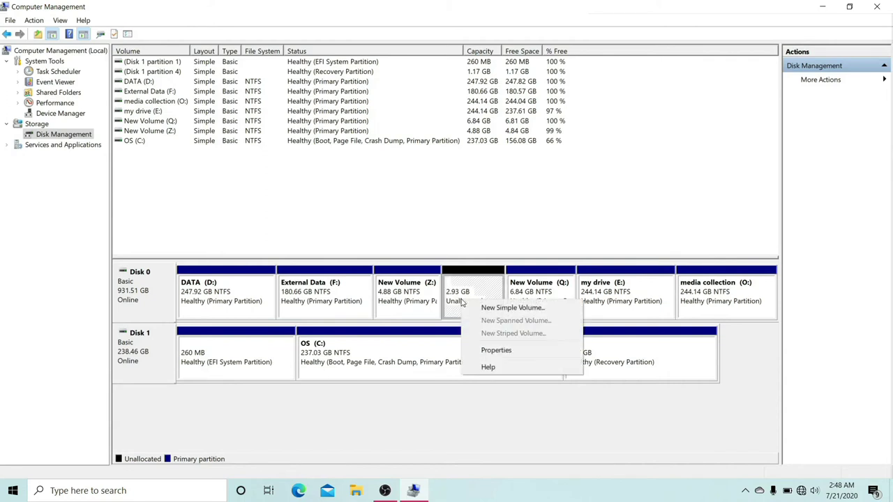
{"action": "left_click", "coordinate": [504, 308]}
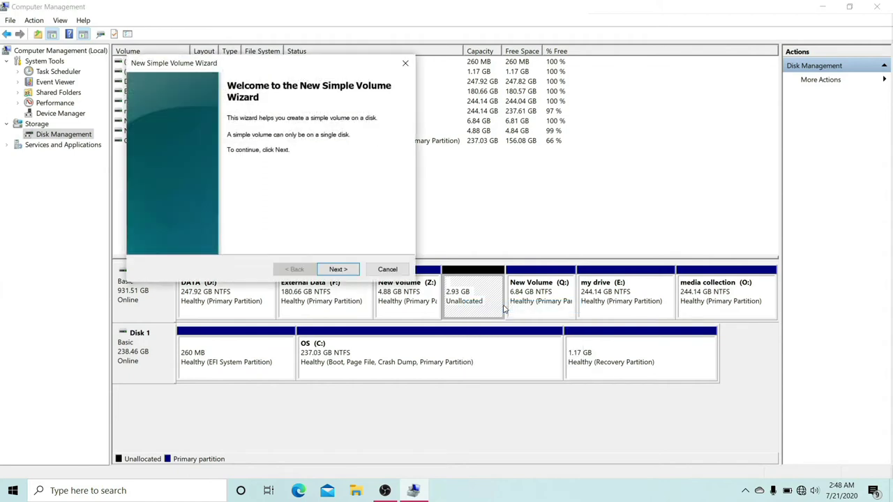
{"action": "left_click", "coordinate": [337, 269]}
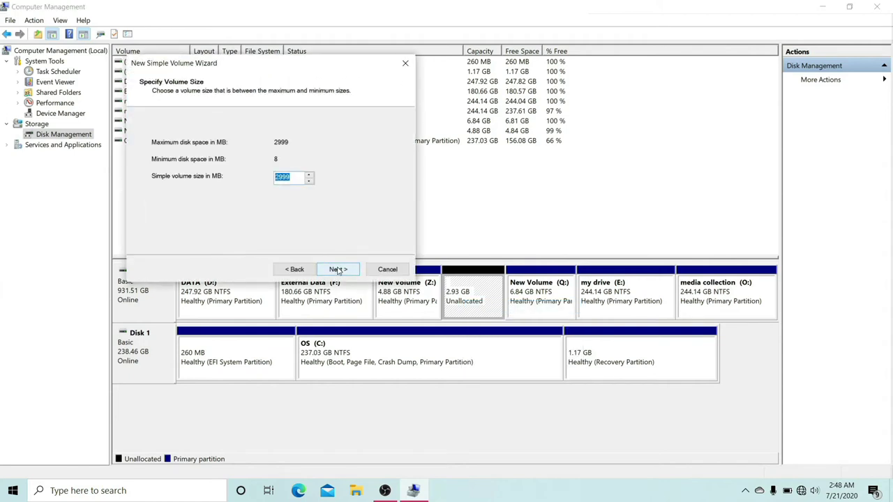
{"action": "left_click", "coordinate": [338, 269]}
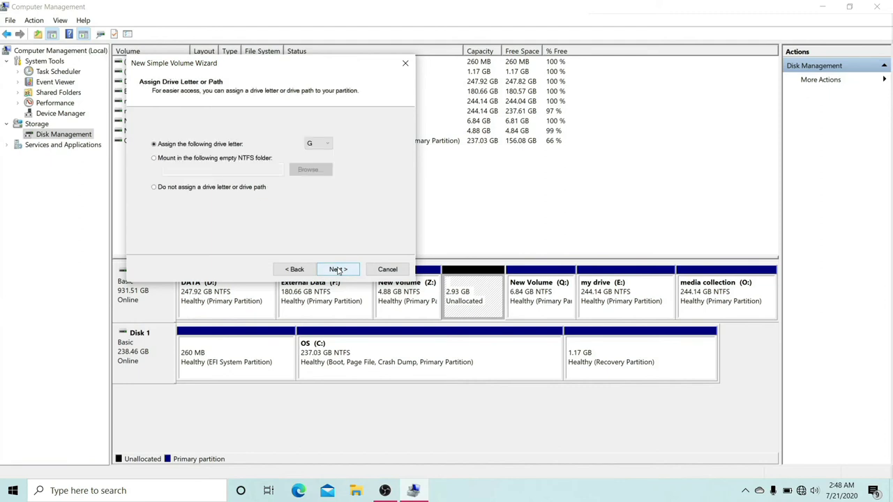
{"action": "left_click", "coordinate": [325, 145]}
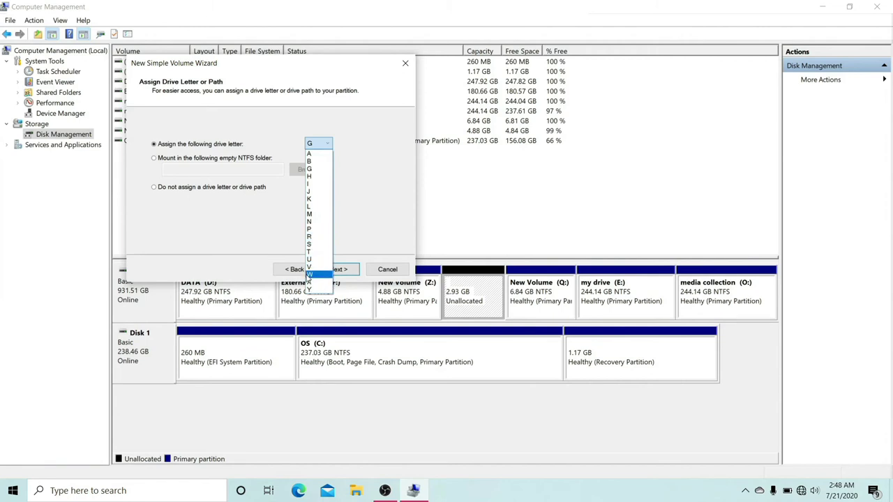
{"action": "left_click", "coordinate": [311, 238]}
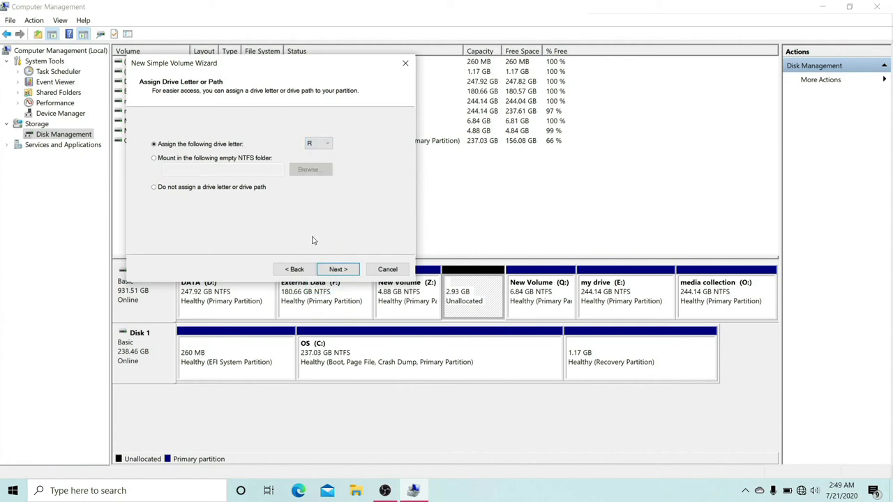
{"action": "left_click", "coordinate": [337, 270]}
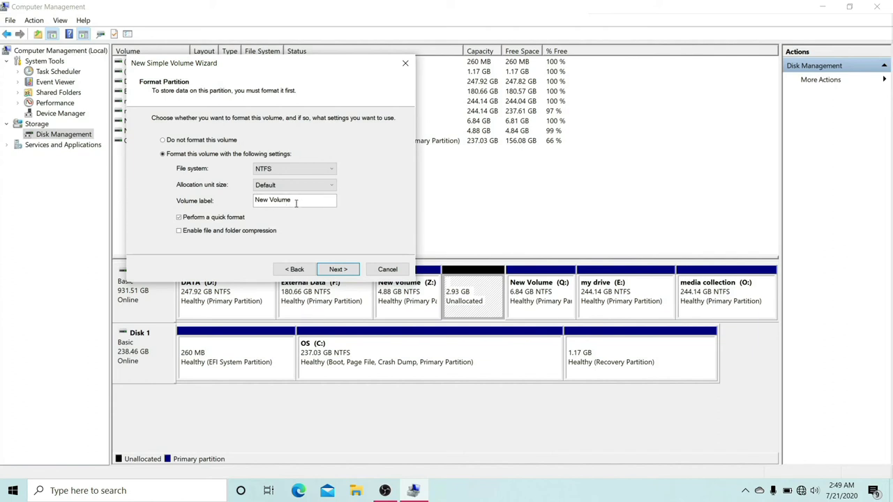
- Keep the NTFS quick format with default allocation unit size and the label New Volume, and finish creating the volume
{"action": "left_click", "coordinate": [293, 200]}
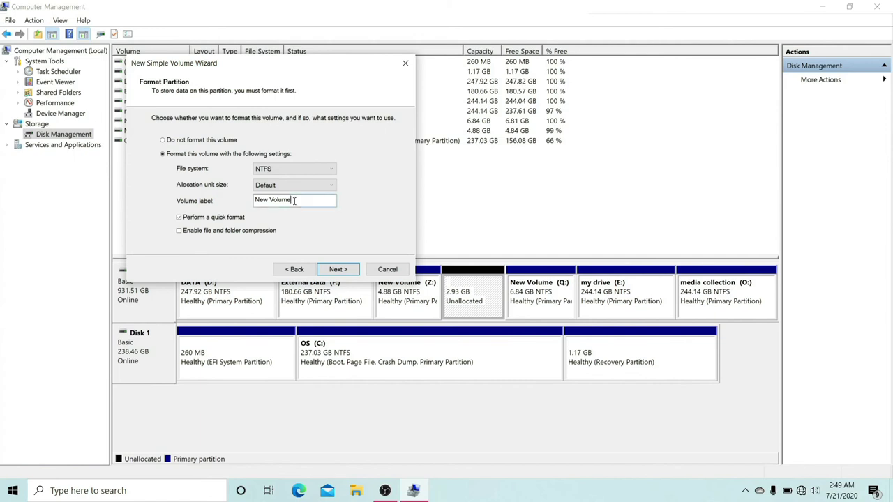
{"action": "left_click", "coordinate": [338, 270]}
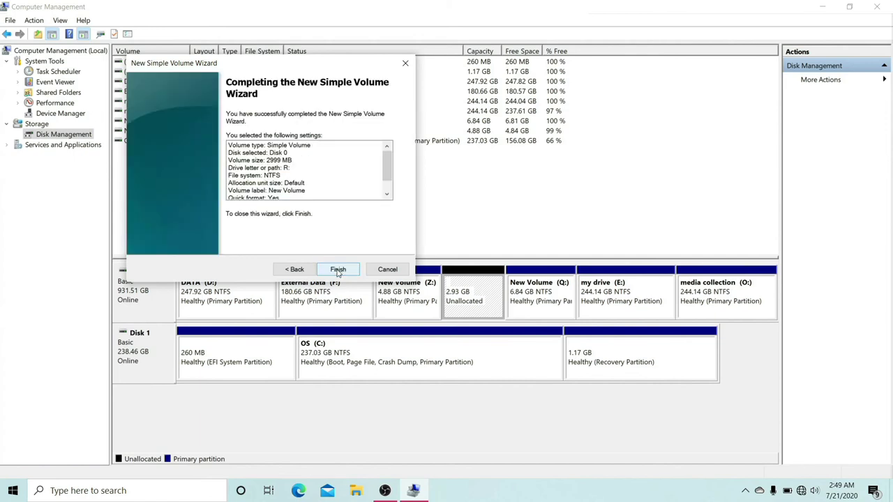
{"action": "left_click", "coordinate": [337, 270]}
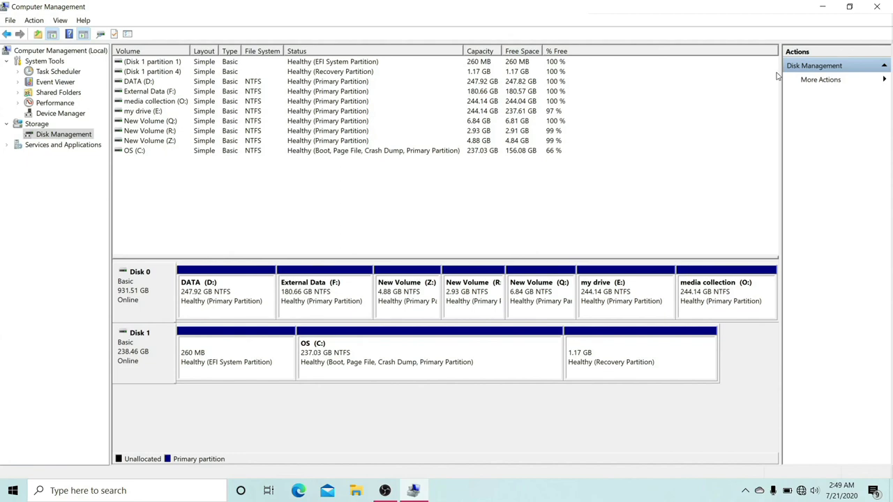
- Close Computer Management and open This PC to check the new R: drive among the devices and drives
{"action": "left_click", "coordinate": [876, 6]}
{"action": "double_click", "coordinate": [19, 18]}
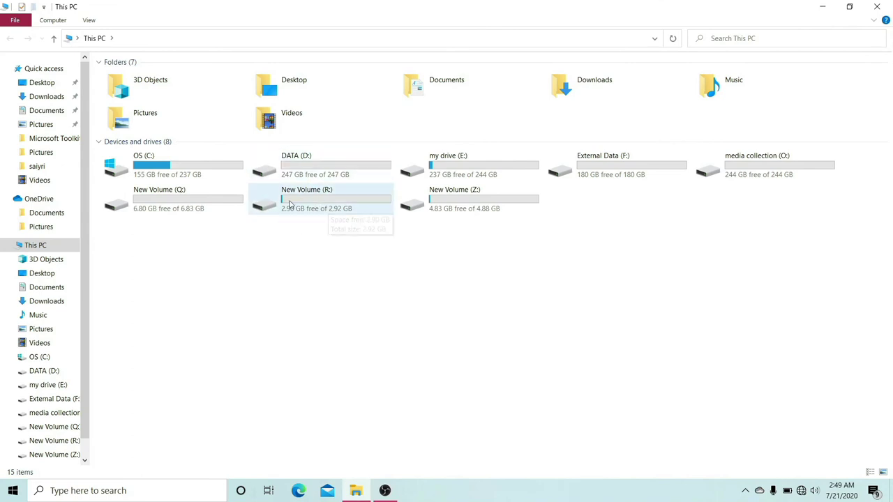
{"action": "left_click", "coordinate": [322, 210]}
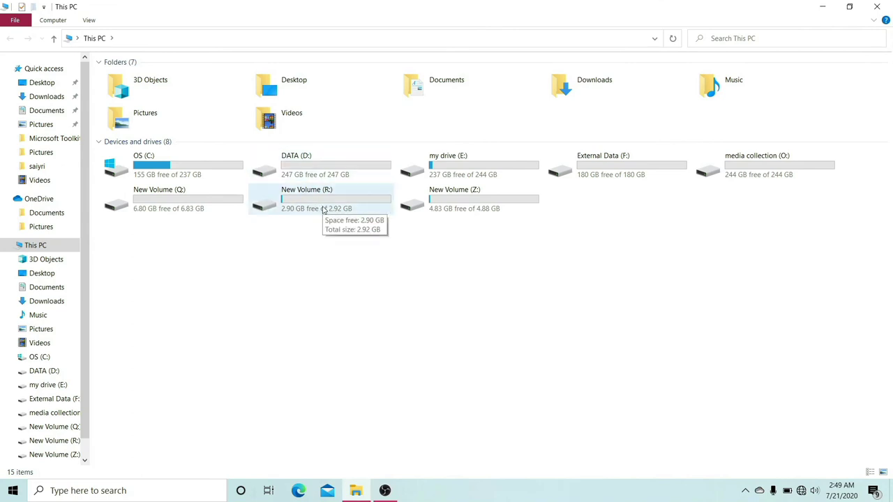